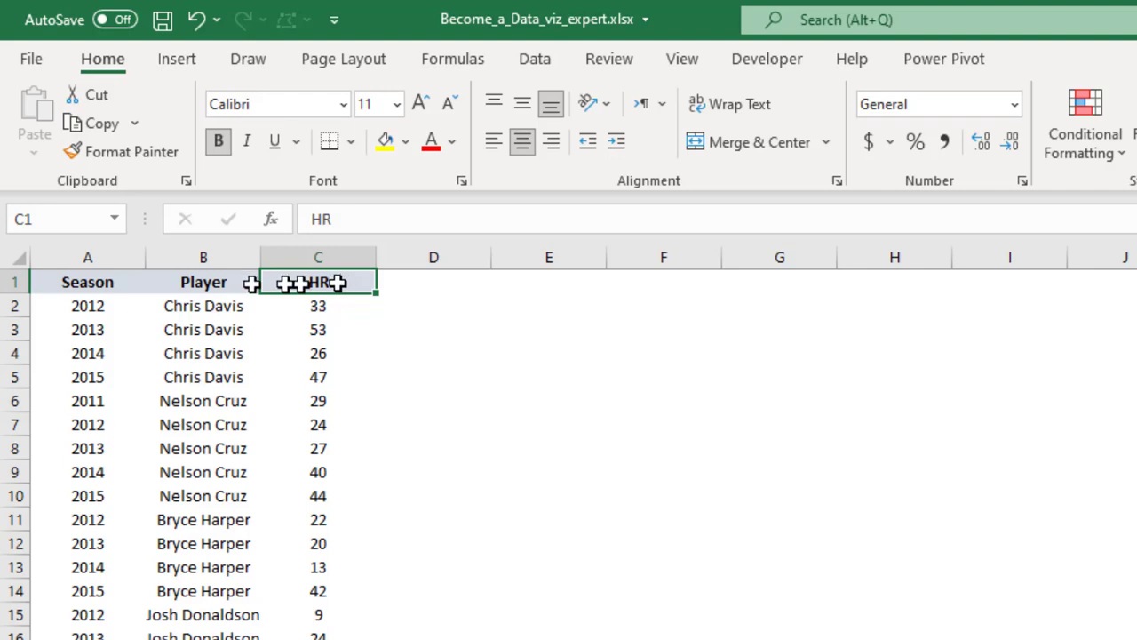
Insert a Box and Whisker chart from the entire Season, Player and HR data range starting at A1.
left_click(91, 284)
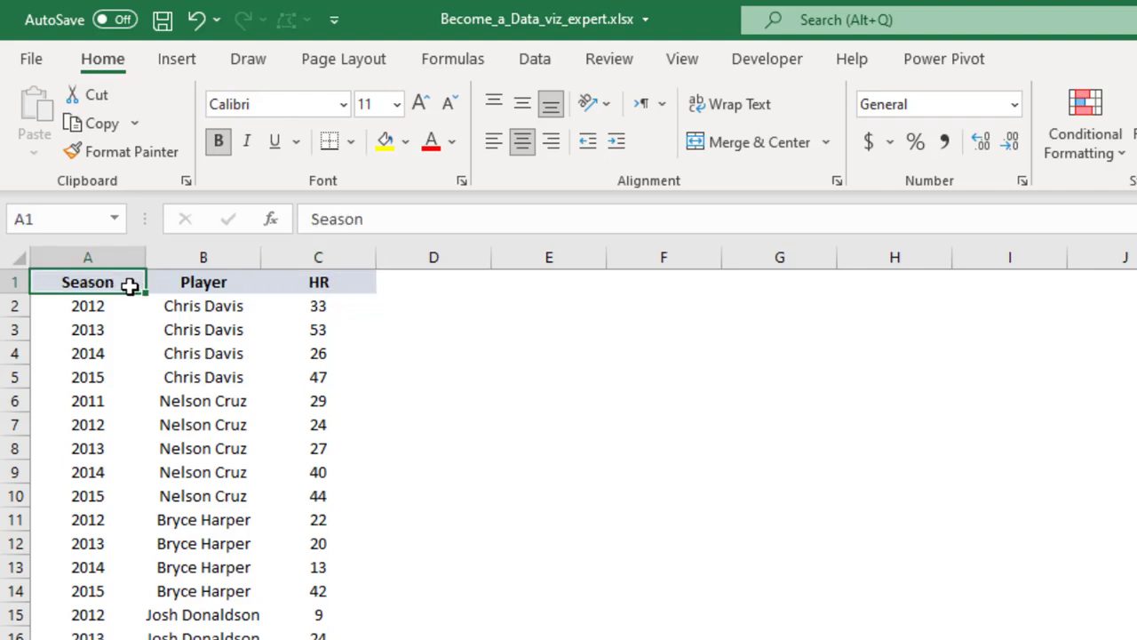
key("ctrl+shift+Right")
key("ctrl+shift+Down")
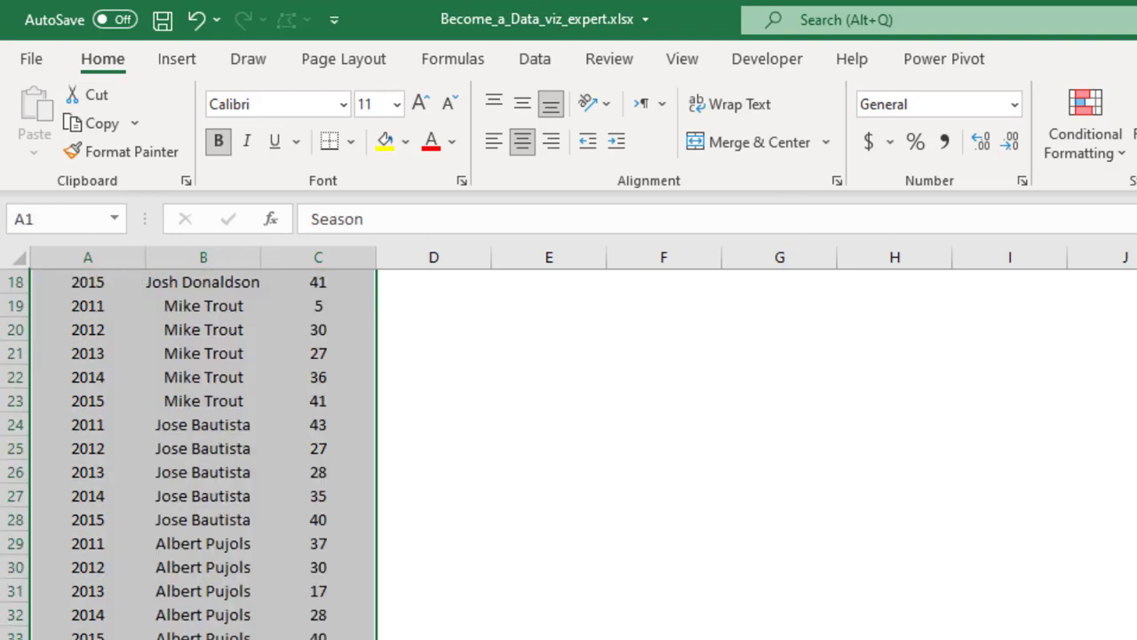
scroll(203, 453, "up", 6)
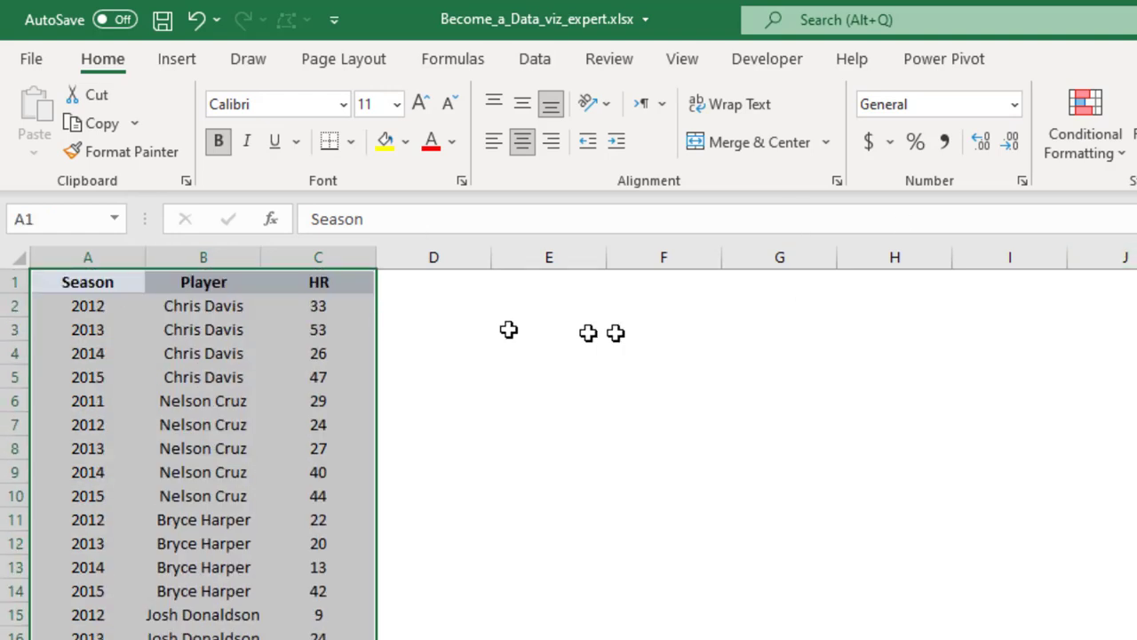
left_click(177, 60)
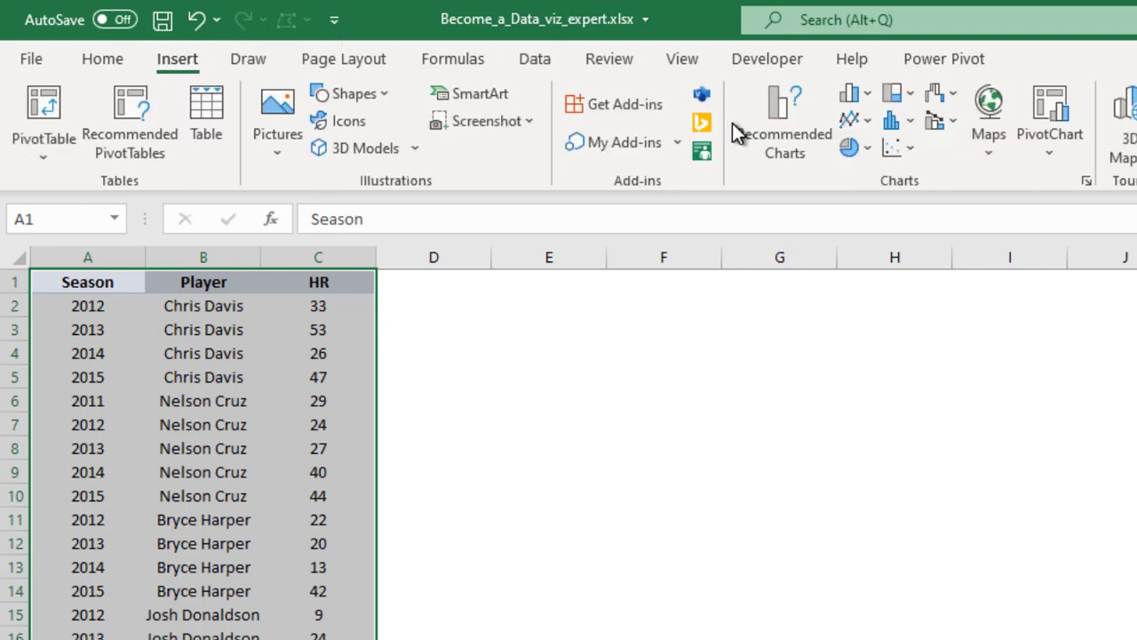
left_click(906, 122)
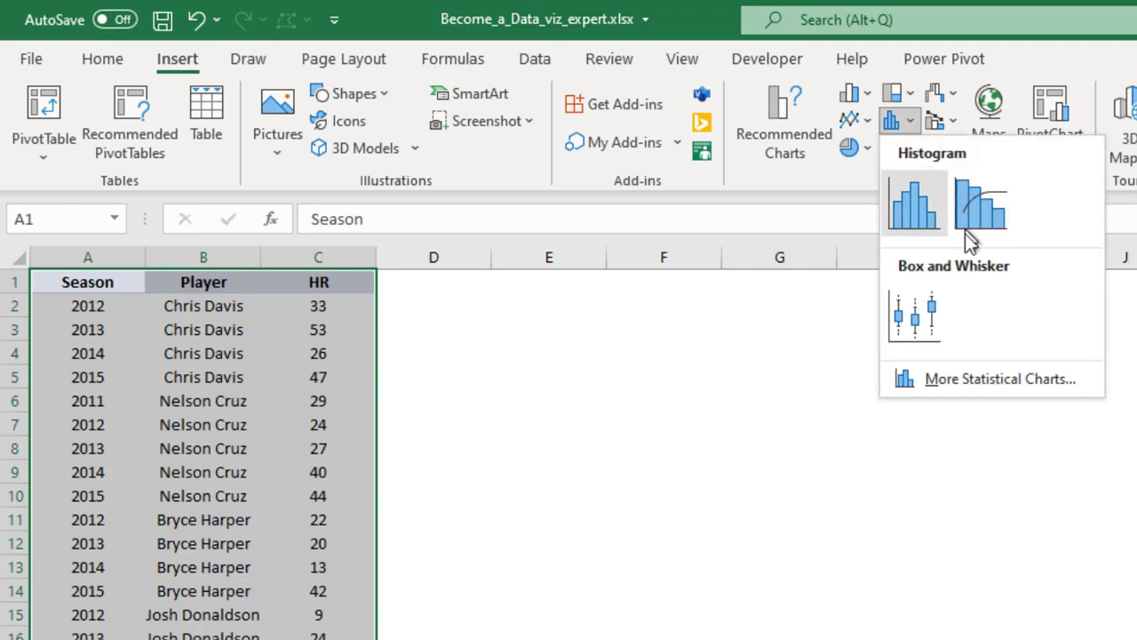
left_click(922, 324)
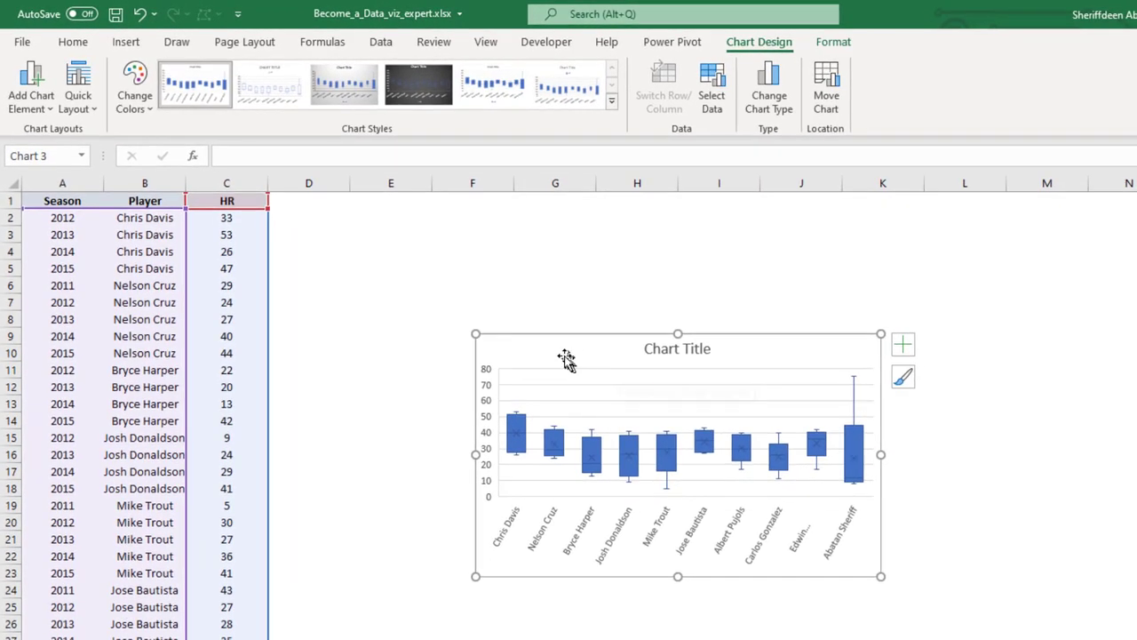
Move the chart next to the data, enlarge it to about column N, and set its title to "Home Runs".
mouse_move(566, 359)
left_mouse_down()
mouse_move(436, 261)
mouse_move(403, 254)
left_mouse_up()
left_click_drag(719, 471, 1136, 639)
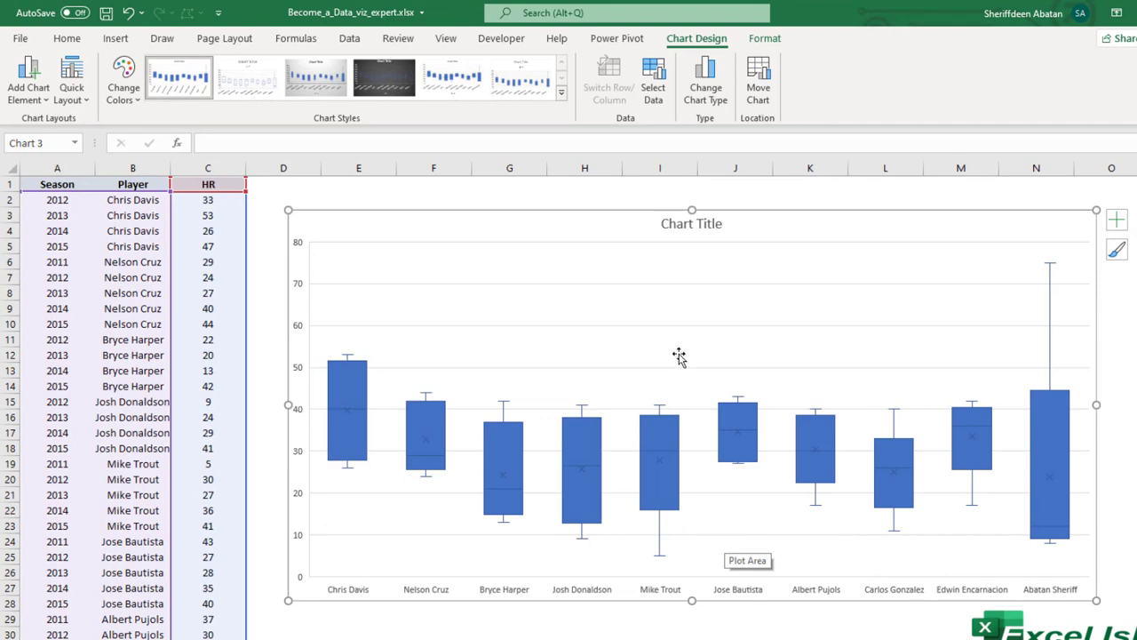
left_click(677, 228)
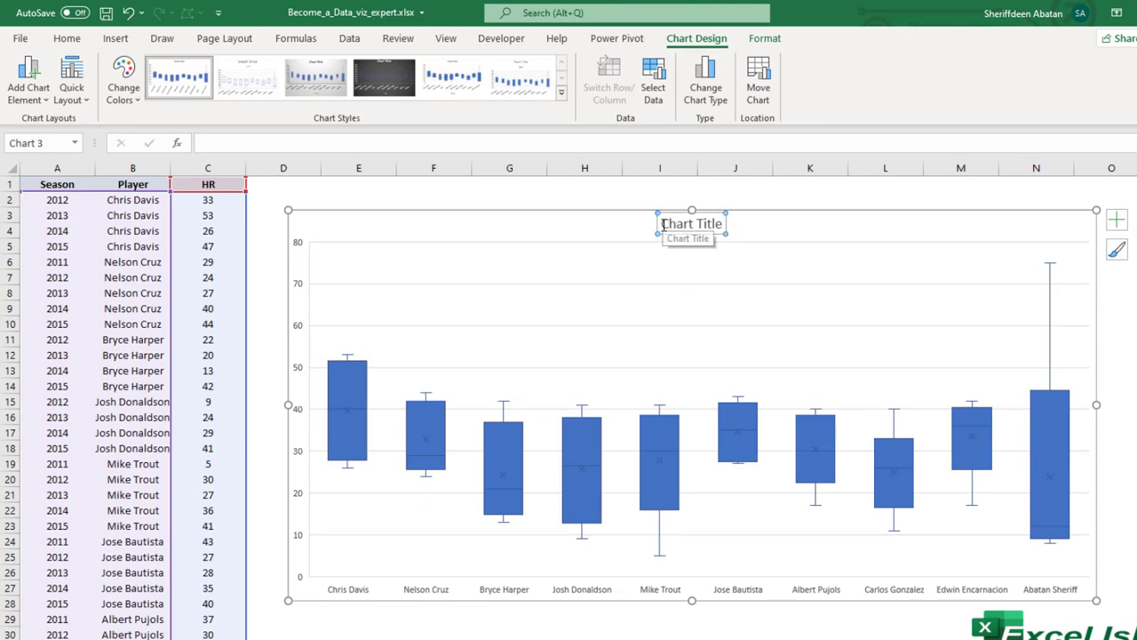
type("Home Runs")
key("Return")
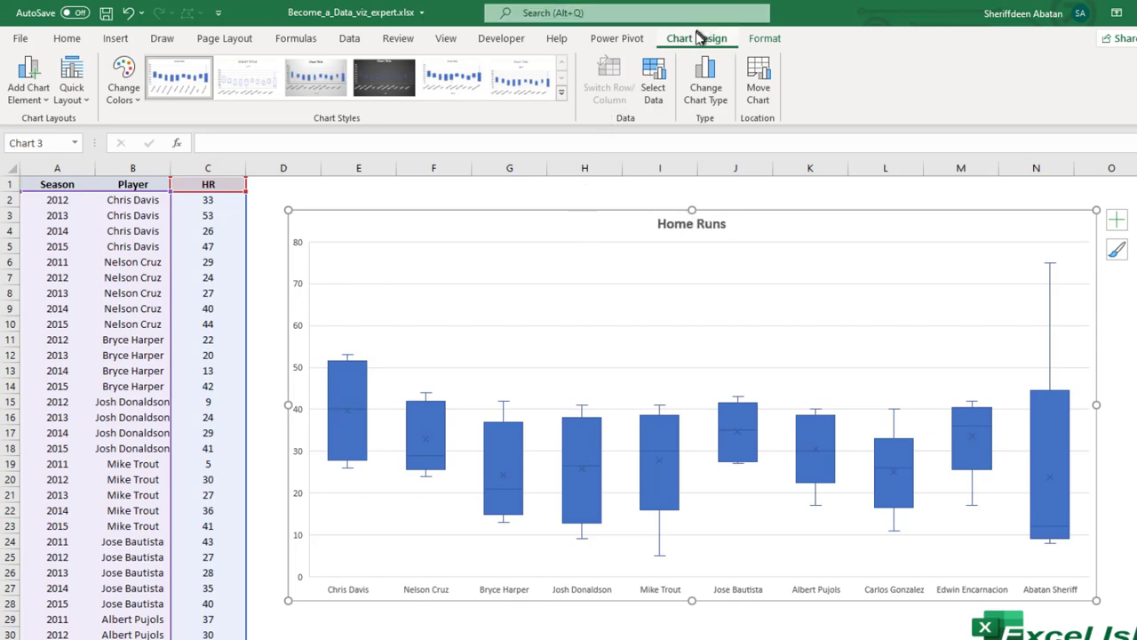
Add a primary vertical axis title to the chart and set its text to "Home Runs".
left_click(39, 102)
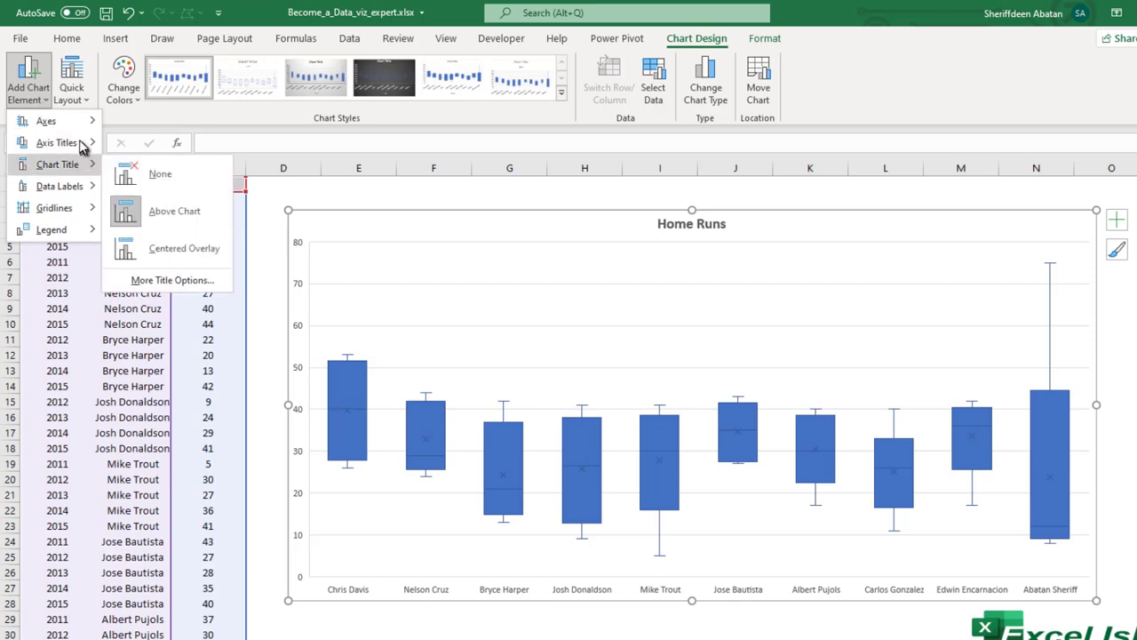
mouse_move(82, 144)
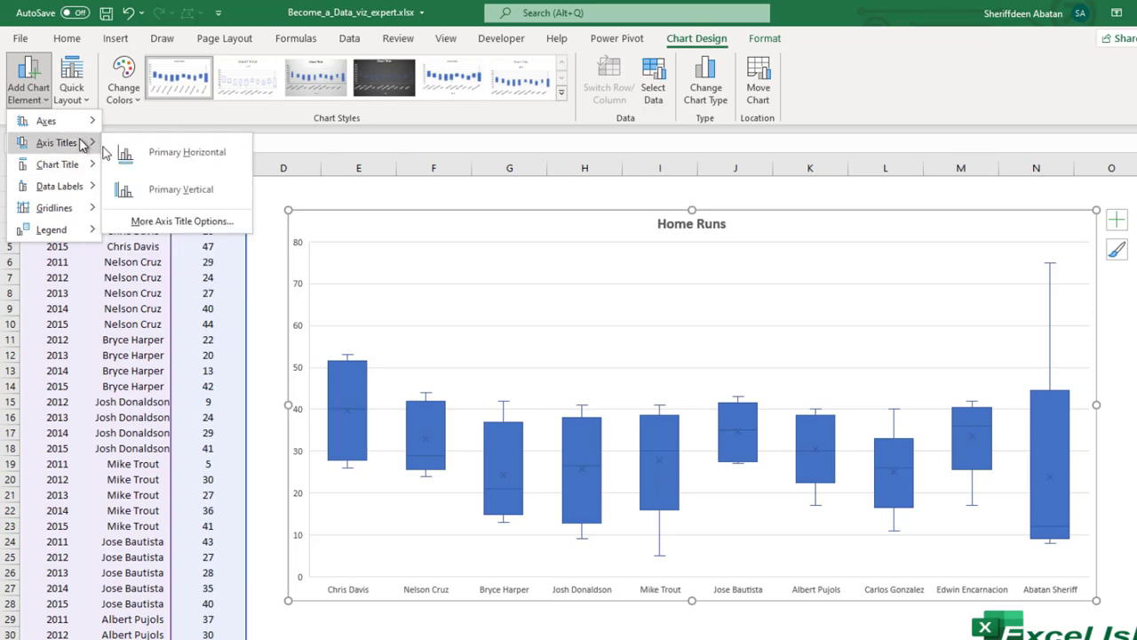
left_click(175, 201)
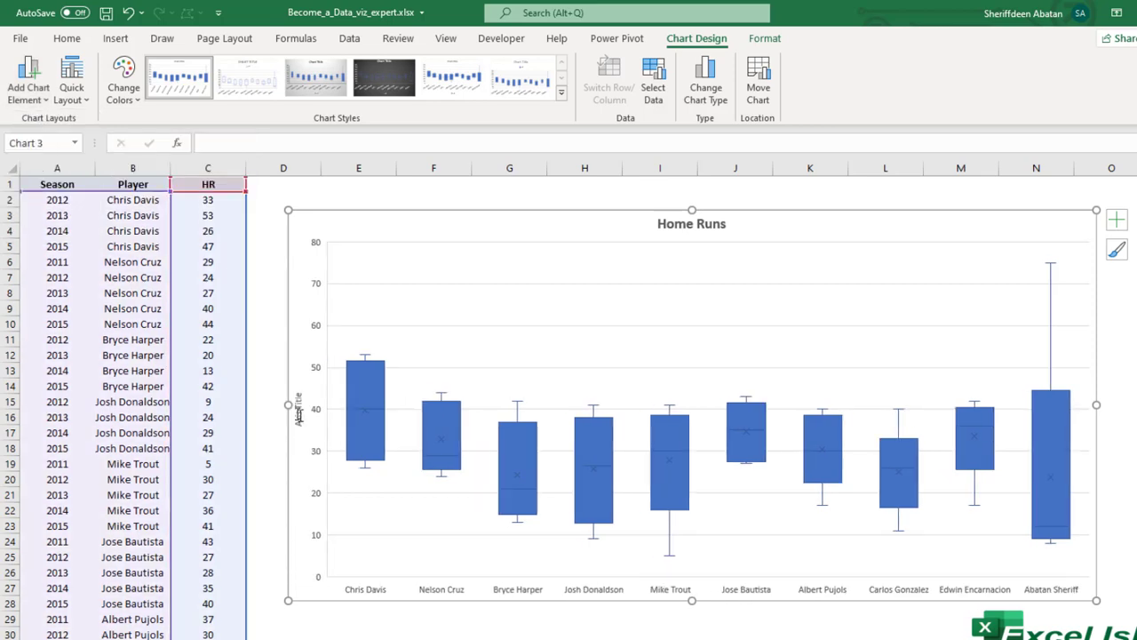
left_click(299, 414)
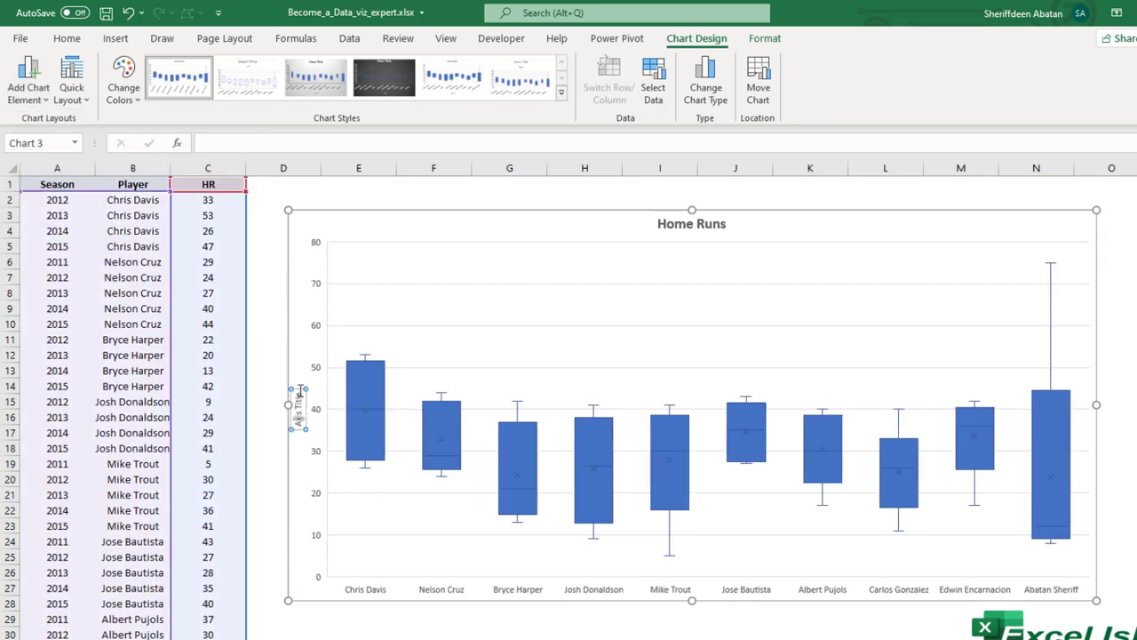
triple_click(300, 392)
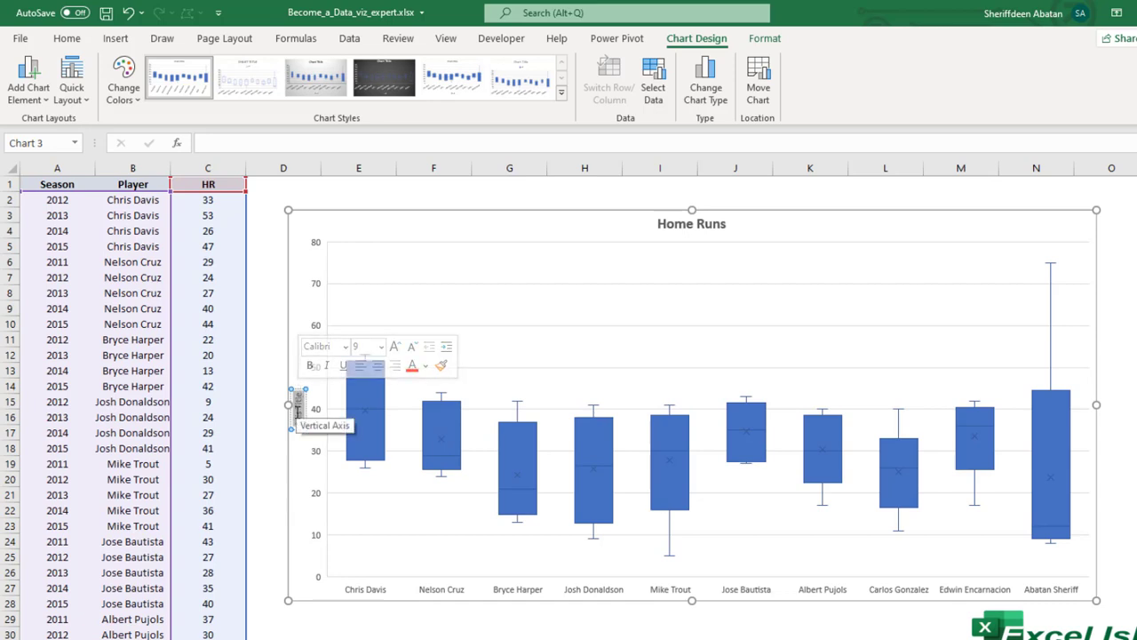
key("Delete")
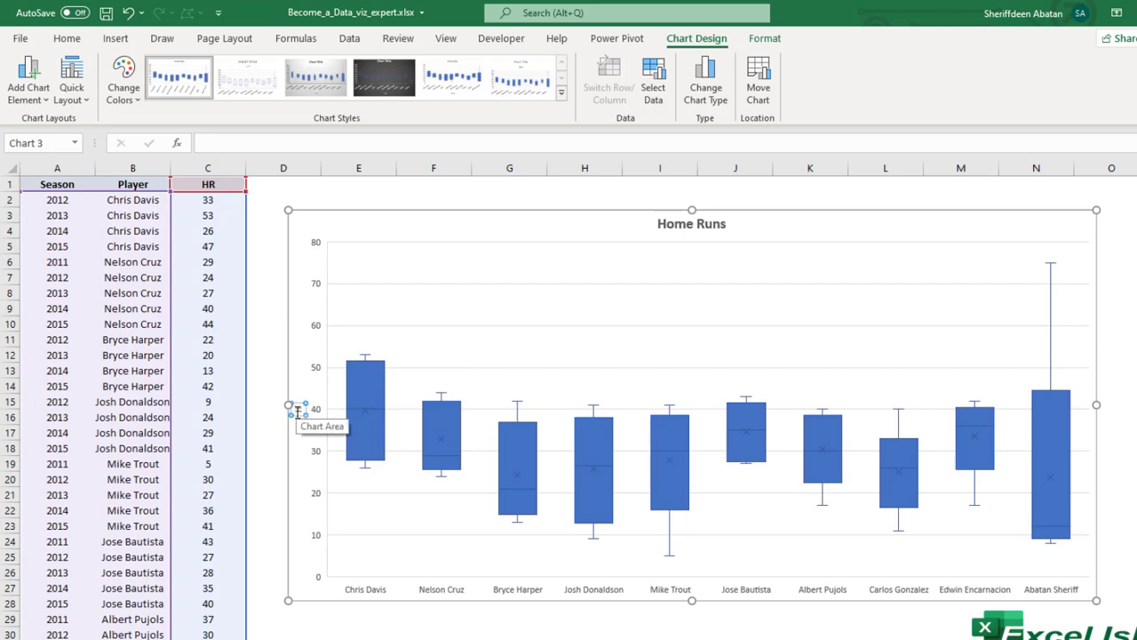
type("Home R")
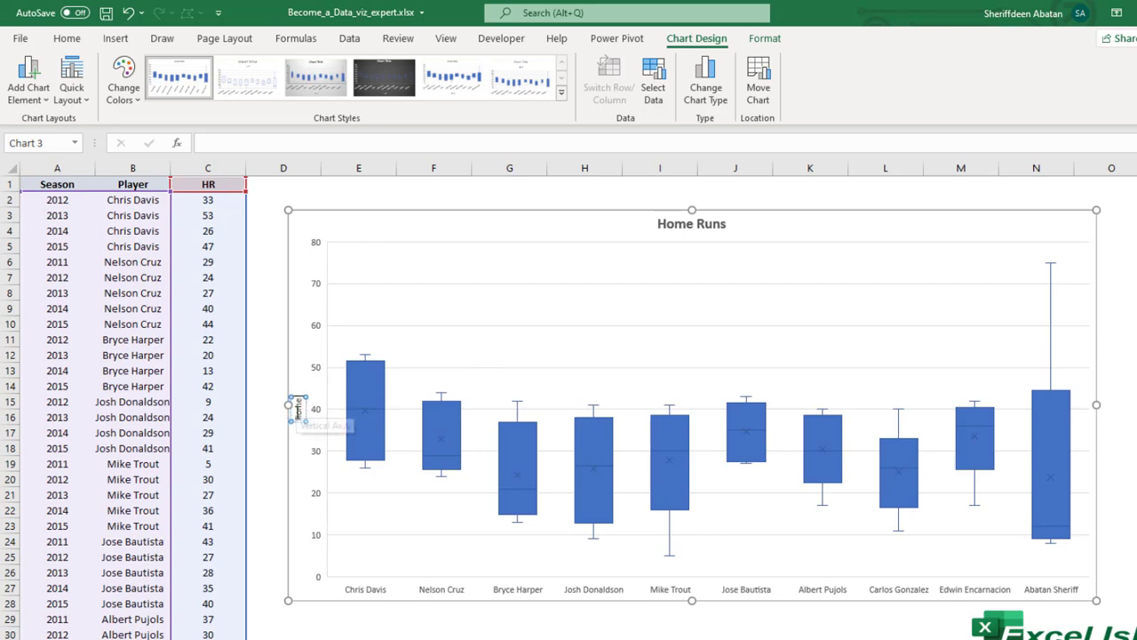
type("uns")
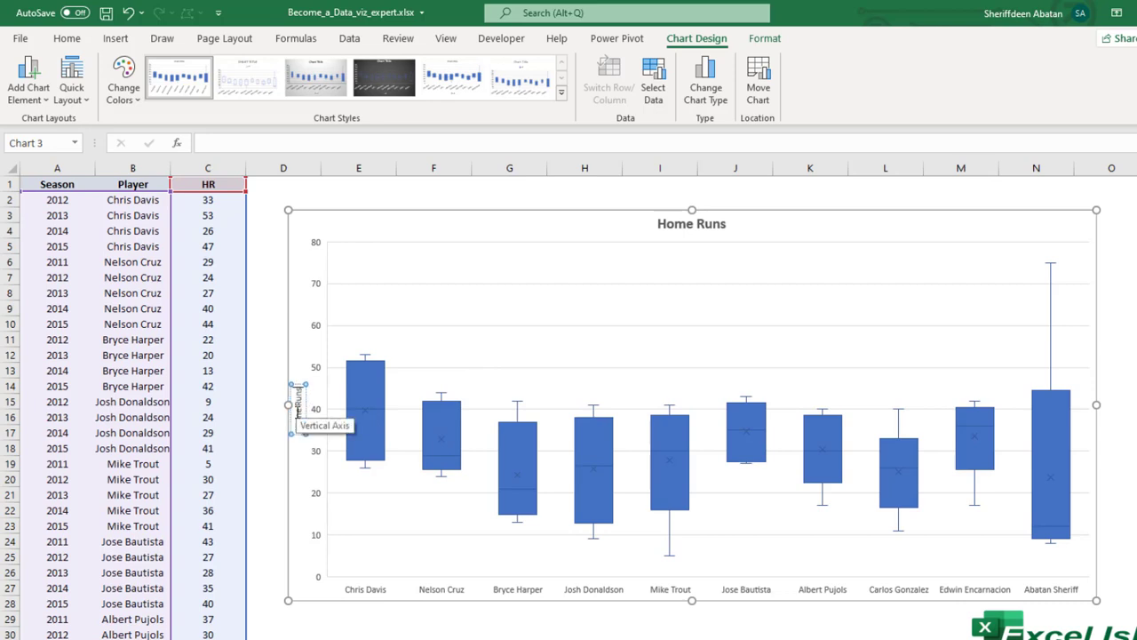
left_click(302, 461)
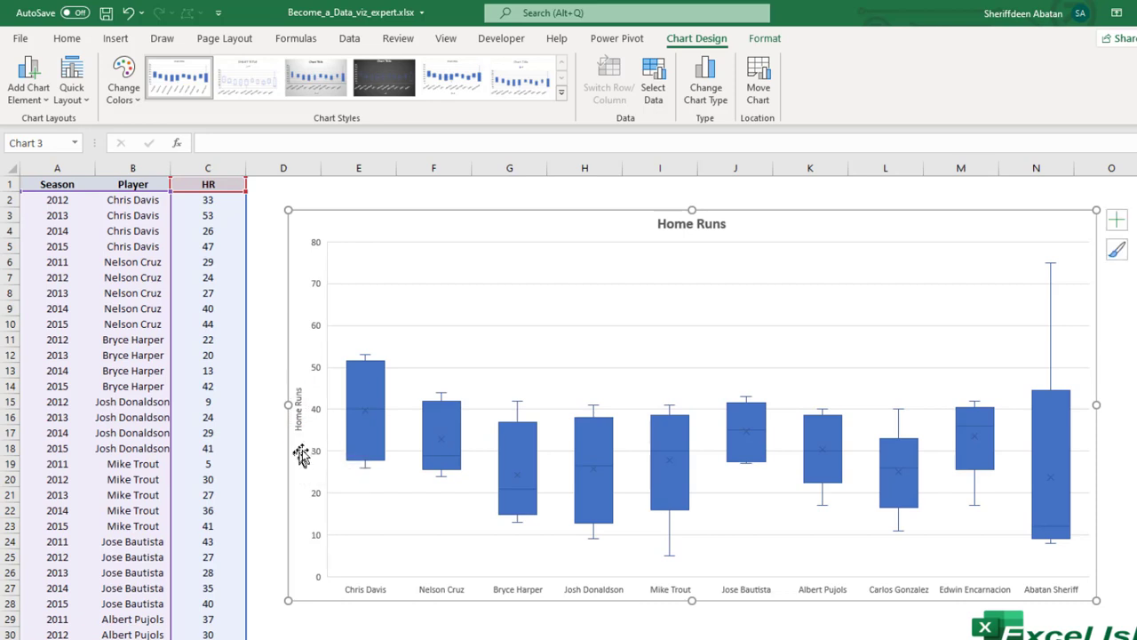
Change the chart title to "Top Home Runs" and shift the chart slightly up and to the left.
left_click(661, 225)
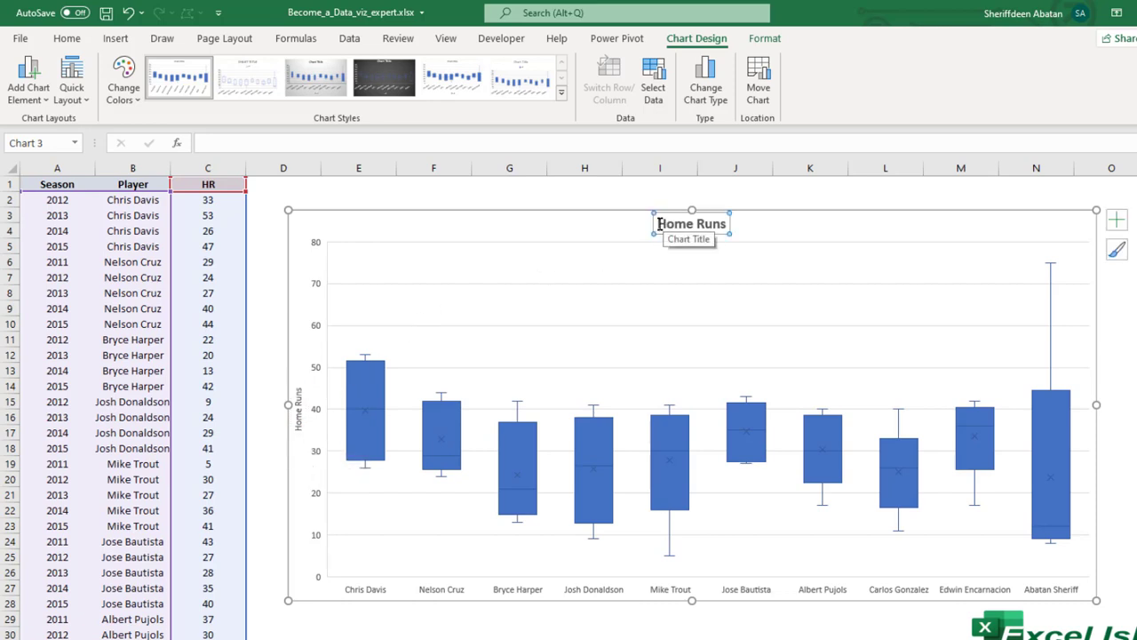
left_click_drag(660, 223, 707, 222)
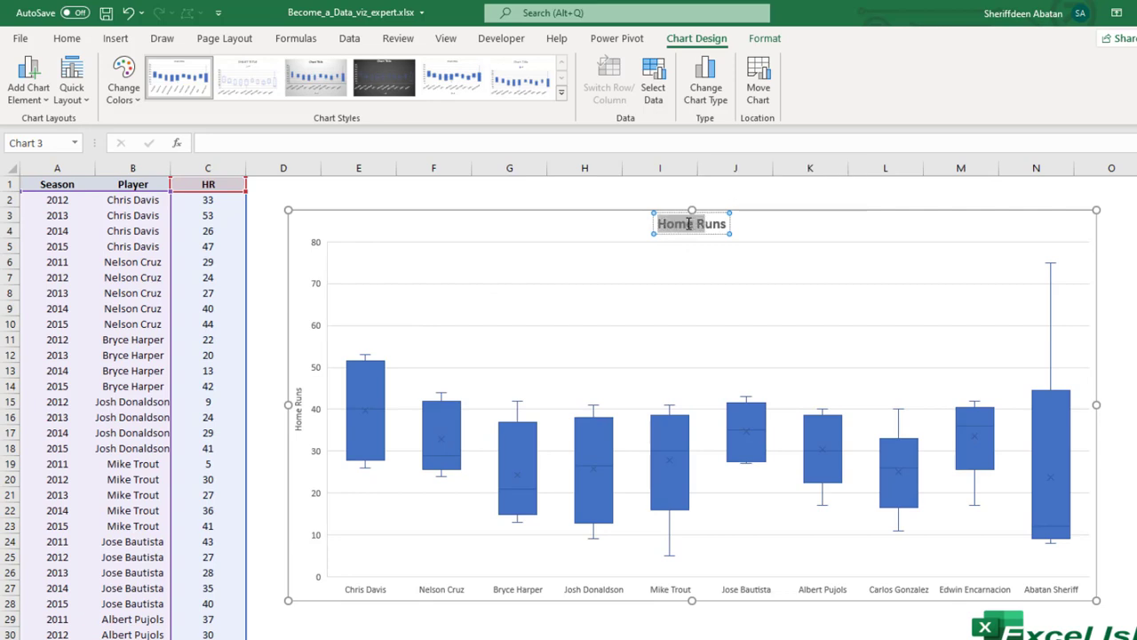
left_click(683, 224)
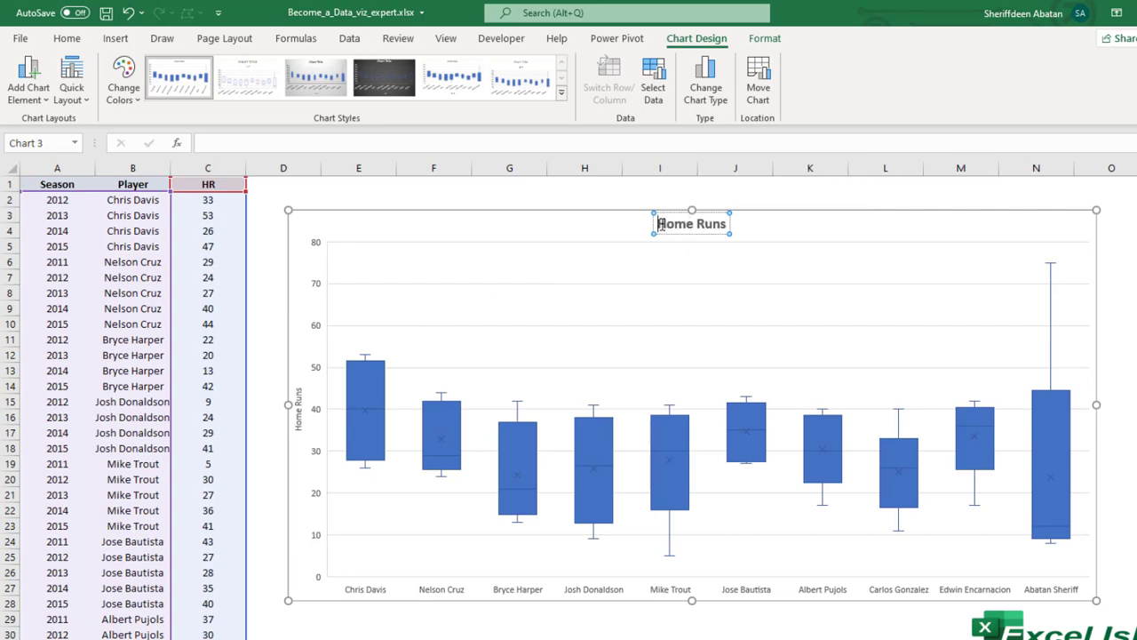
type("Top")
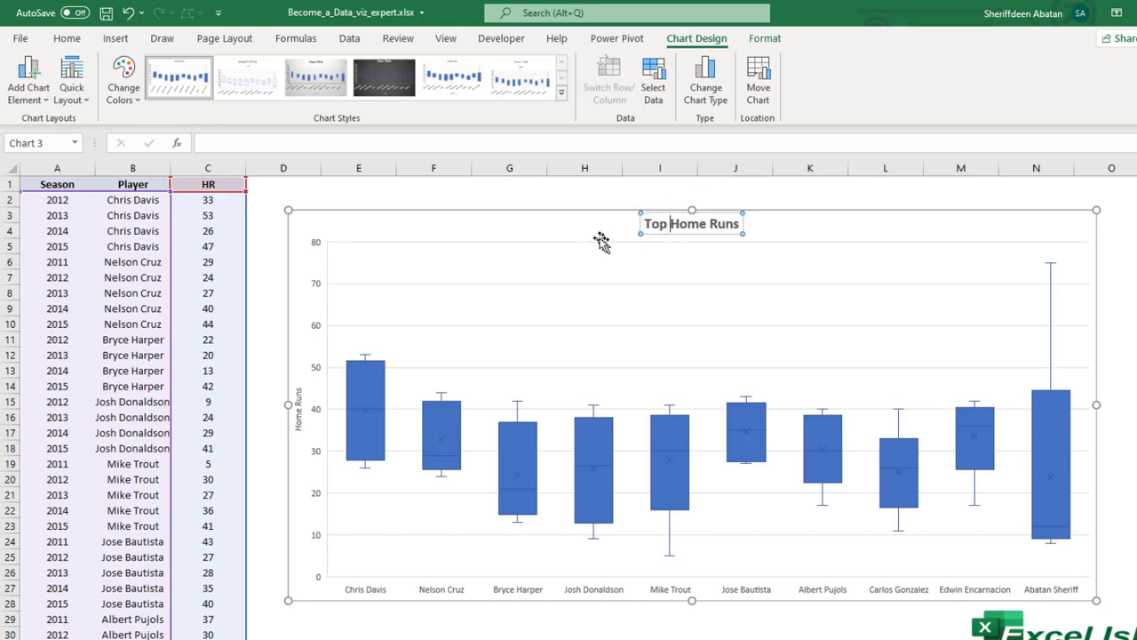
left_click(526, 229)
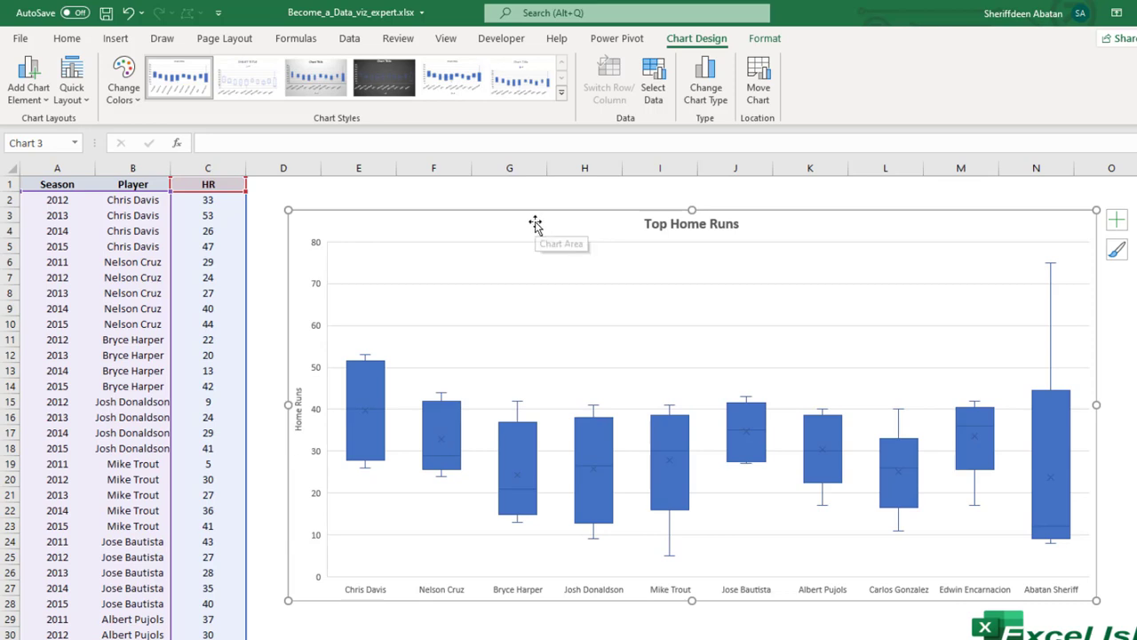
left_click_drag(535, 221, 520, 207)
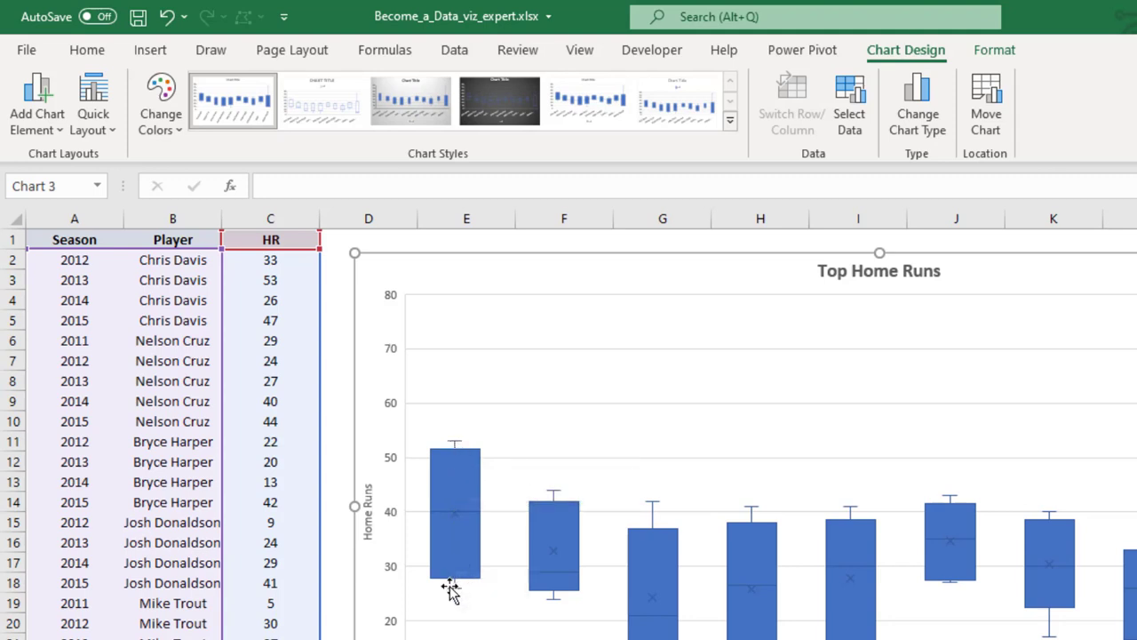
Examine the whiskers, quartiles and median of the first two players' boxes in the chart.
mouse_move(456, 598)
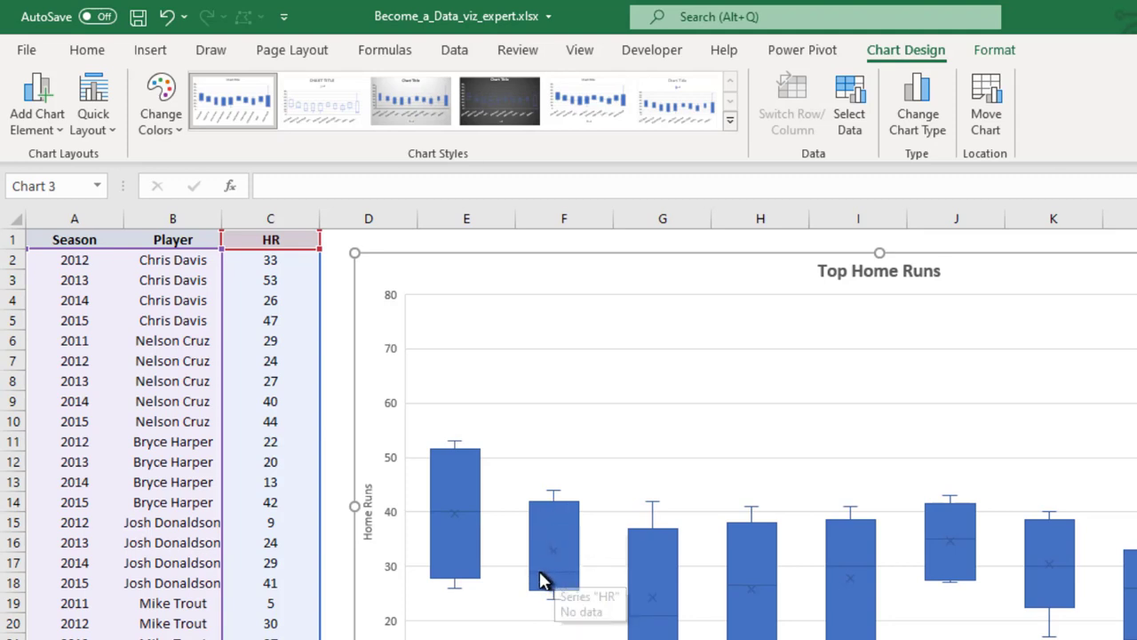
mouse_move(549, 573)
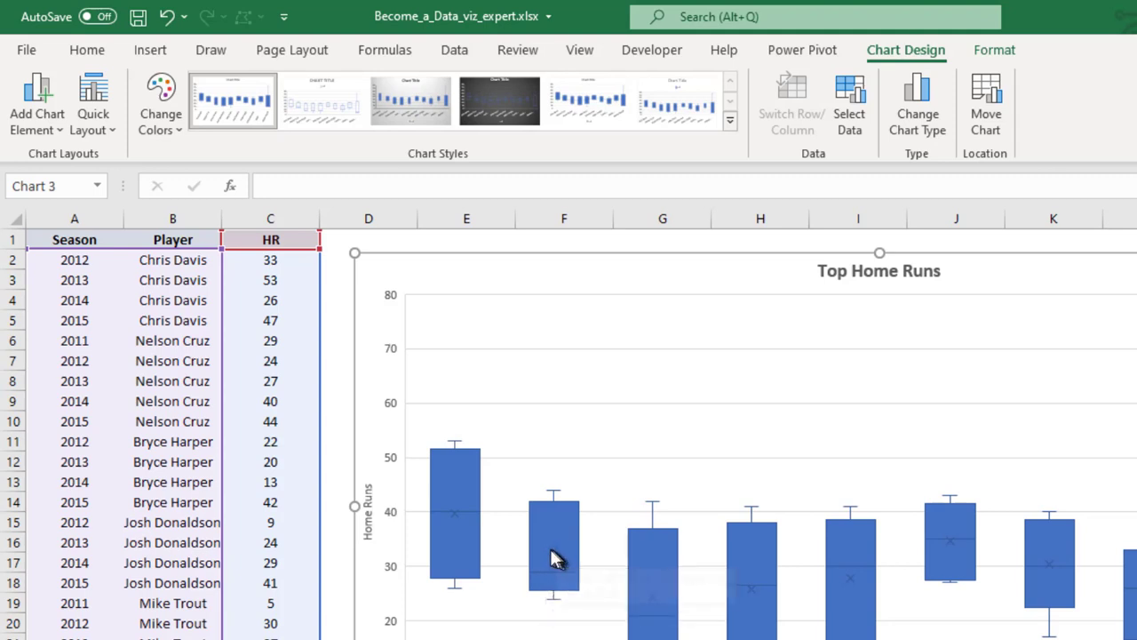
mouse_move(555, 549)
mouse_move(554, 499)
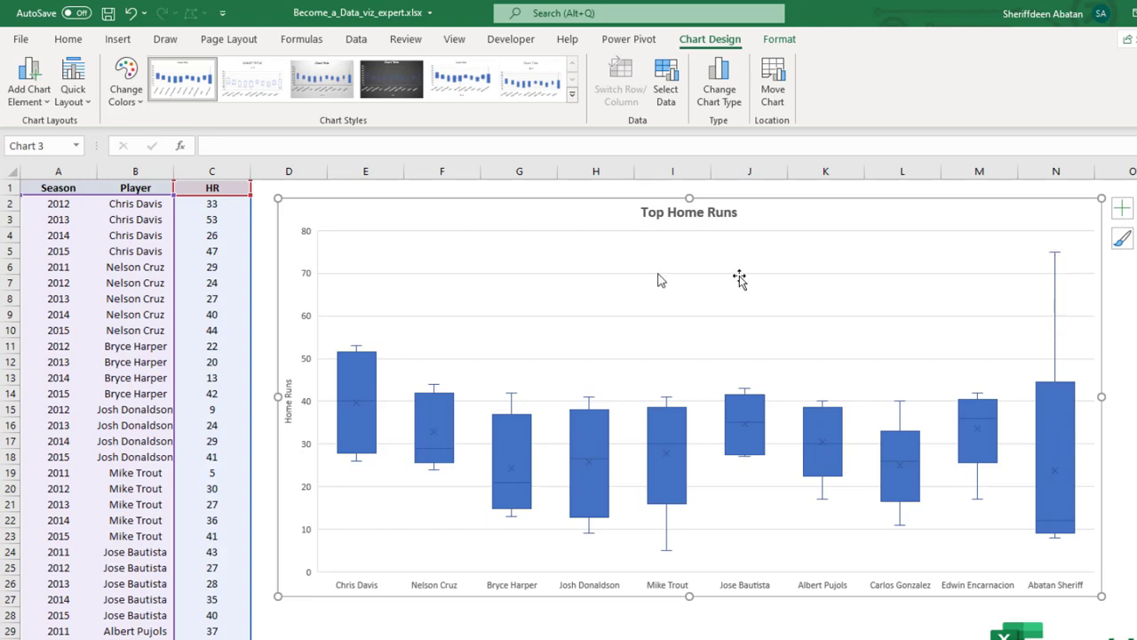
Look through the Player column from B11 down past the last row of the data.
left_click(135, 346)
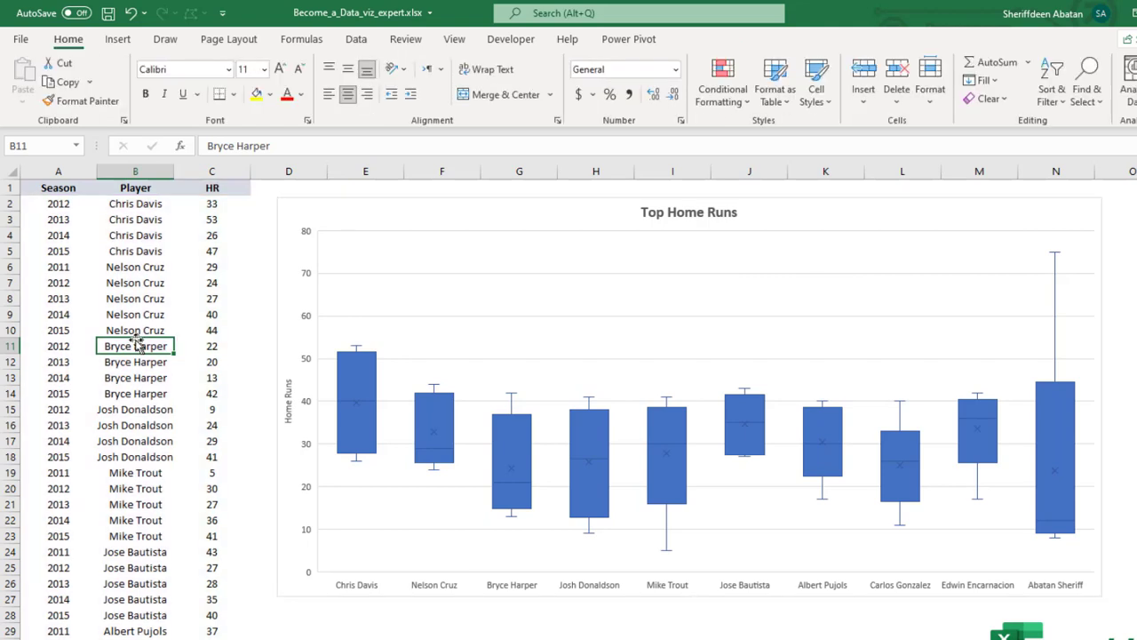
key("Down")
key("Down")
key("Down")
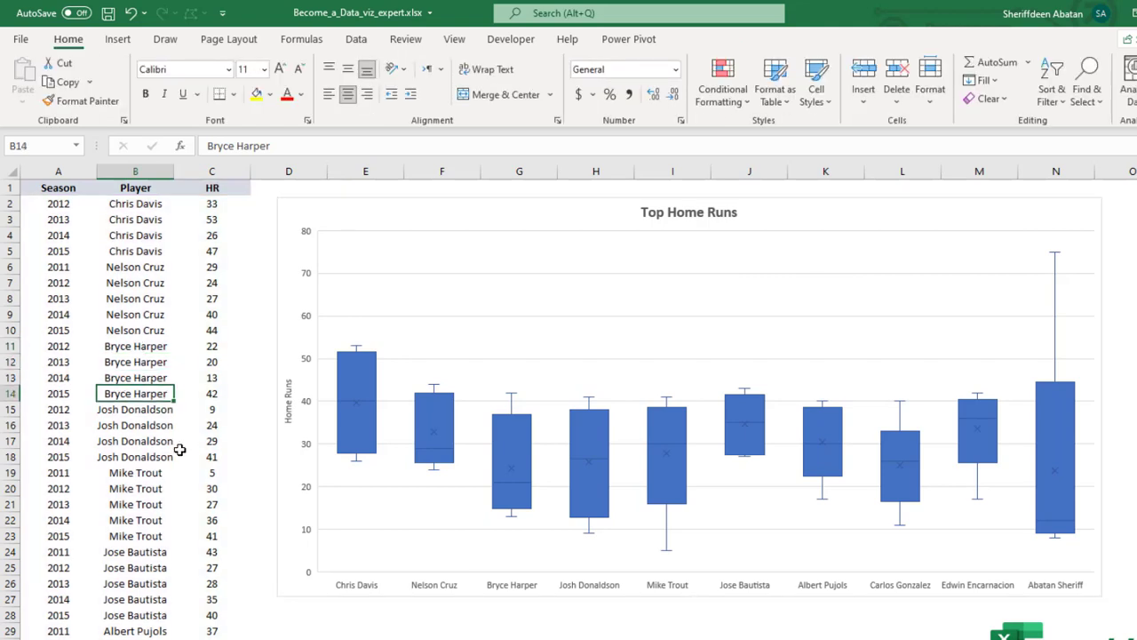
left_click(179, 450)
key("Down")
key("Down")
key("Down")
key("Down")
key("Down")
key("Down")
key("Down")
key("Down")
key("Down")
key("Down")
key("Down")
key("Down")
key("Down")
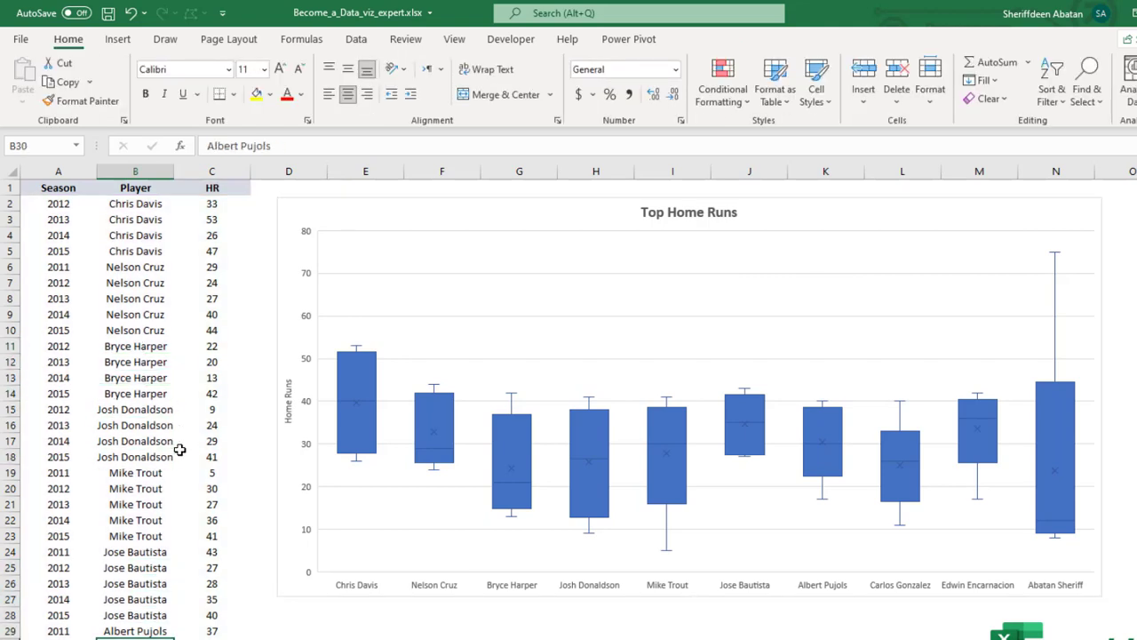
key("Down")
key("Down")
key("Down")
key("Down")
key("Down")
key("Down")
key("Down")
key("Down")
key("Down")
key("Down")
key("Down")
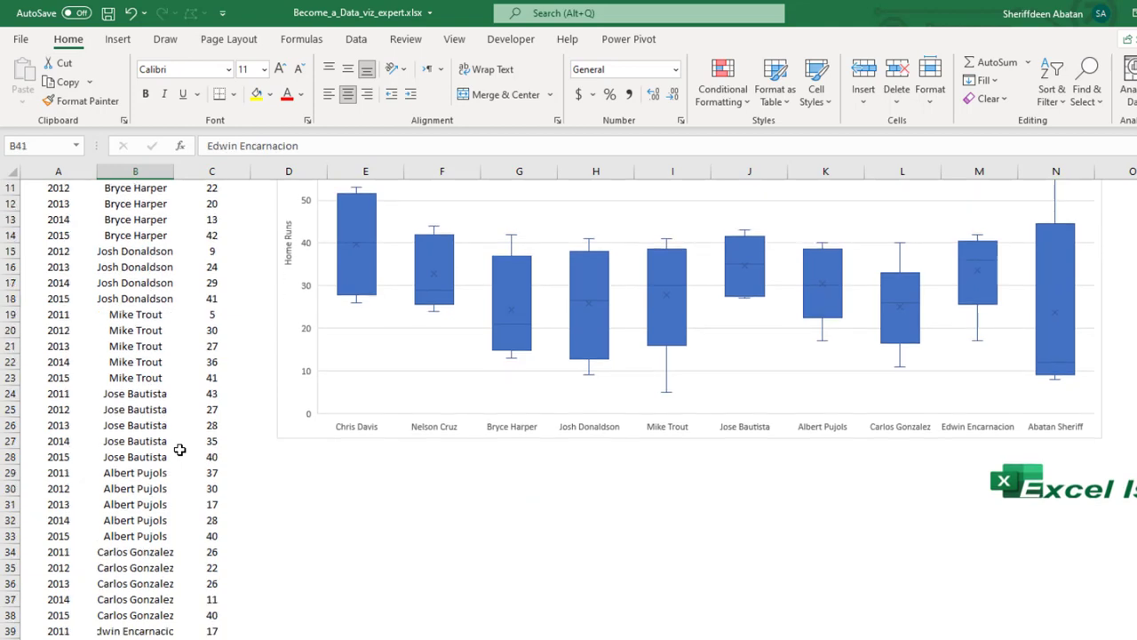
key("Down")
key("Down")
key("Down")
key("Down")
key("Down")
key("Down")
key("Down")
key("Down")
key("Down")
key("Down")
key("Down")
key("Down")
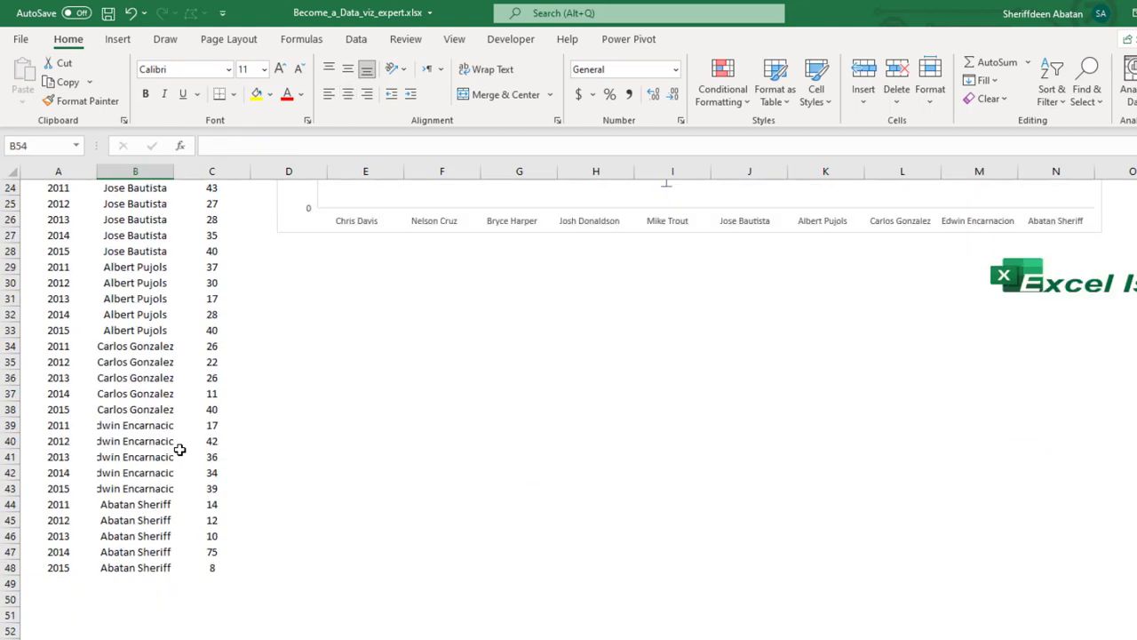
Check the last player's yearly home run values from C44 down to C47 against that player's box in the chart.
left_click(141, 506)
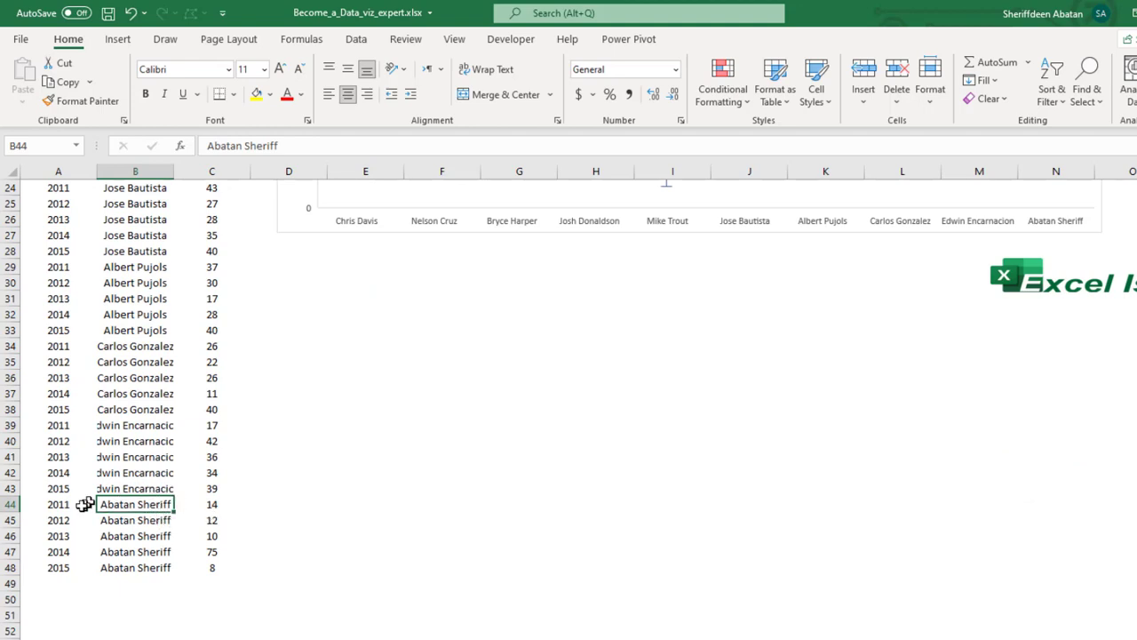
left_click(213, 506)
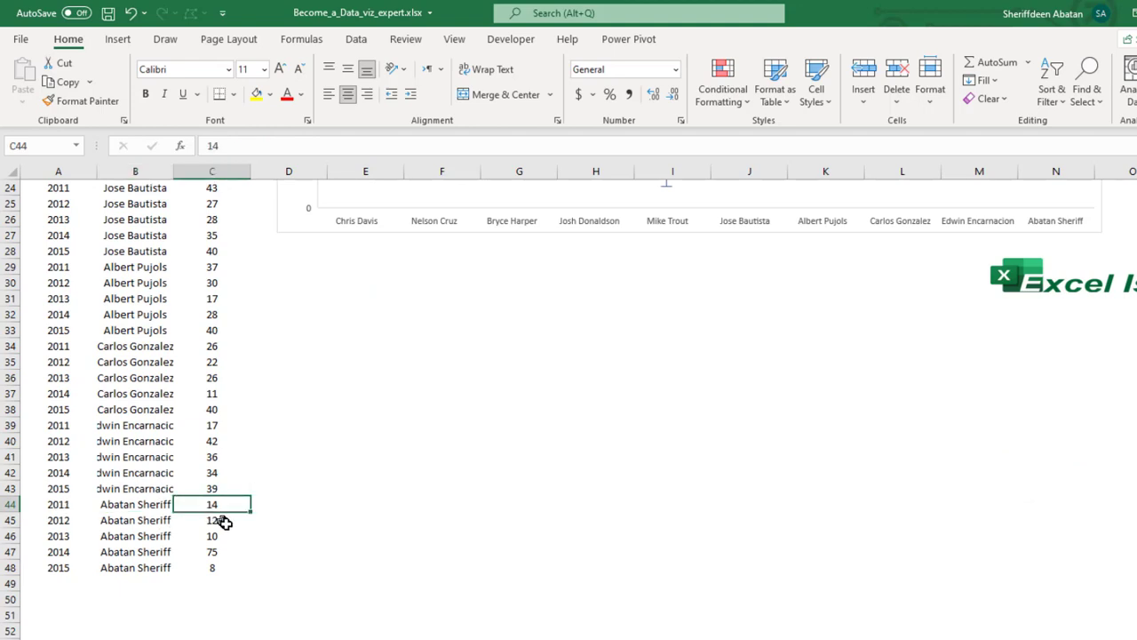
left_click(215, 522)
left_click(217, 539)
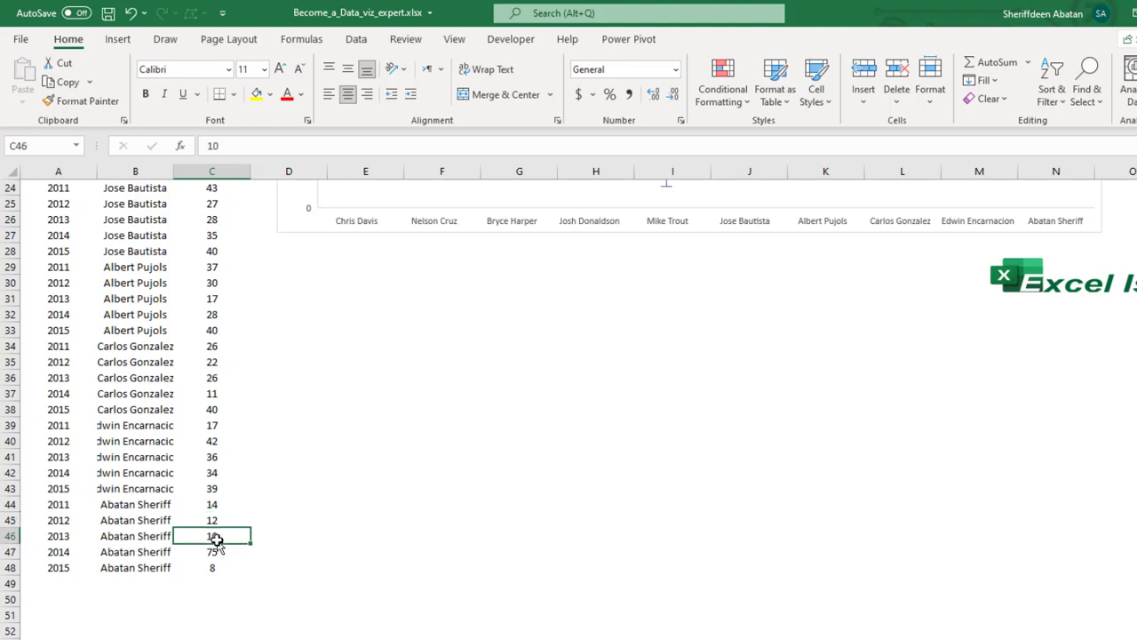
left_click(214, 555)
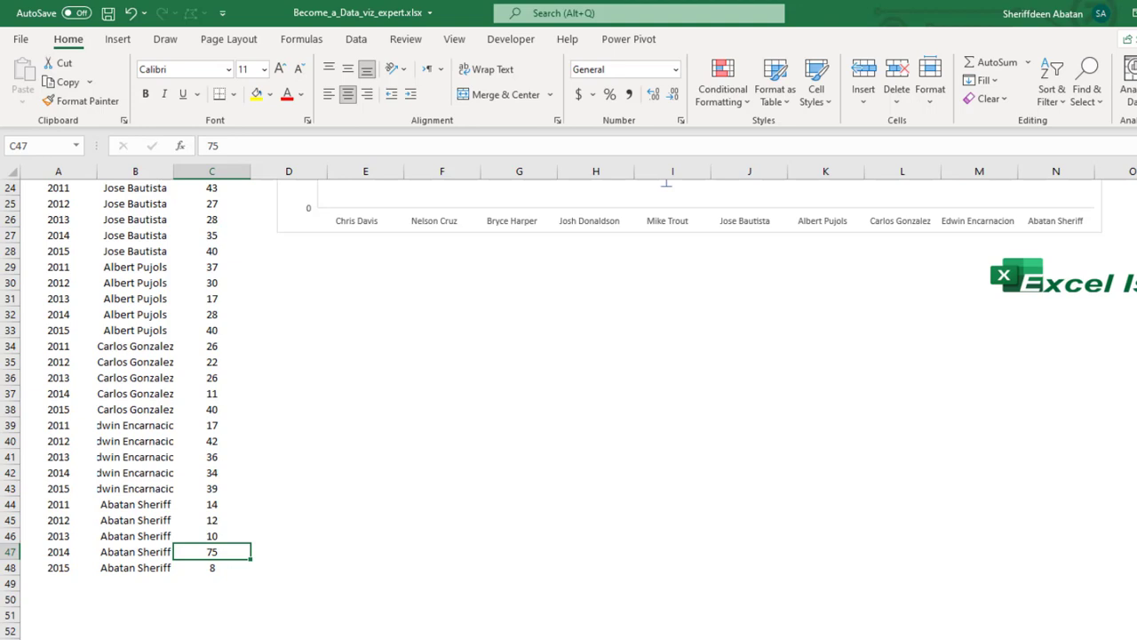
scroll(666, 184, "up", 8)
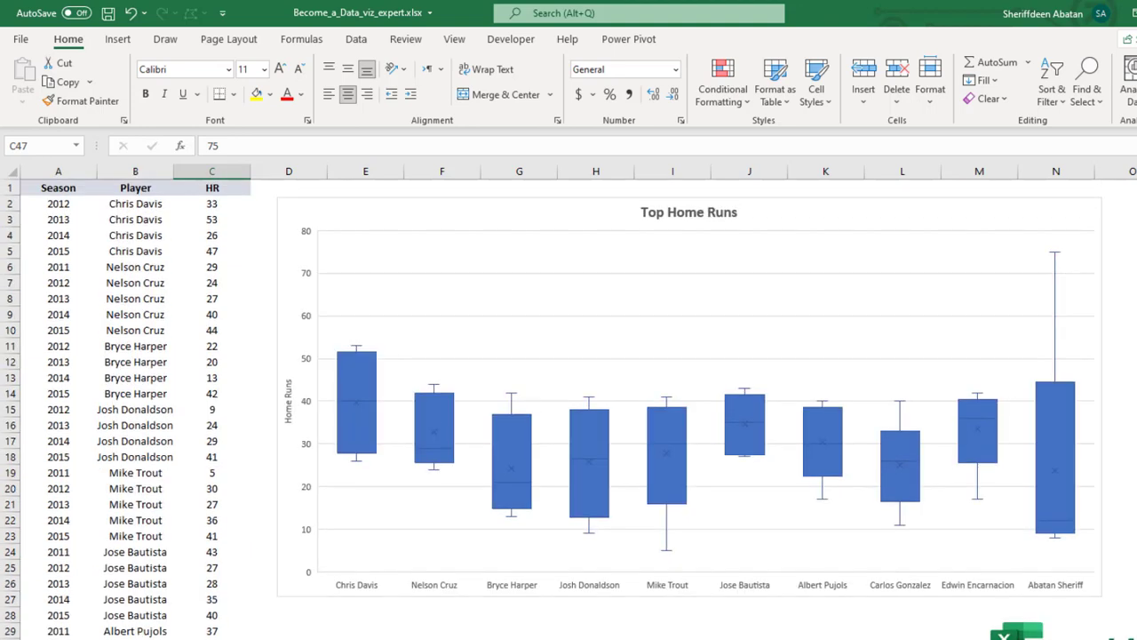
Open the formatting options for the box series and try toggling the inner points, mean markers and mean line.
left_click(1046, 412)
right_click(1047, 412)
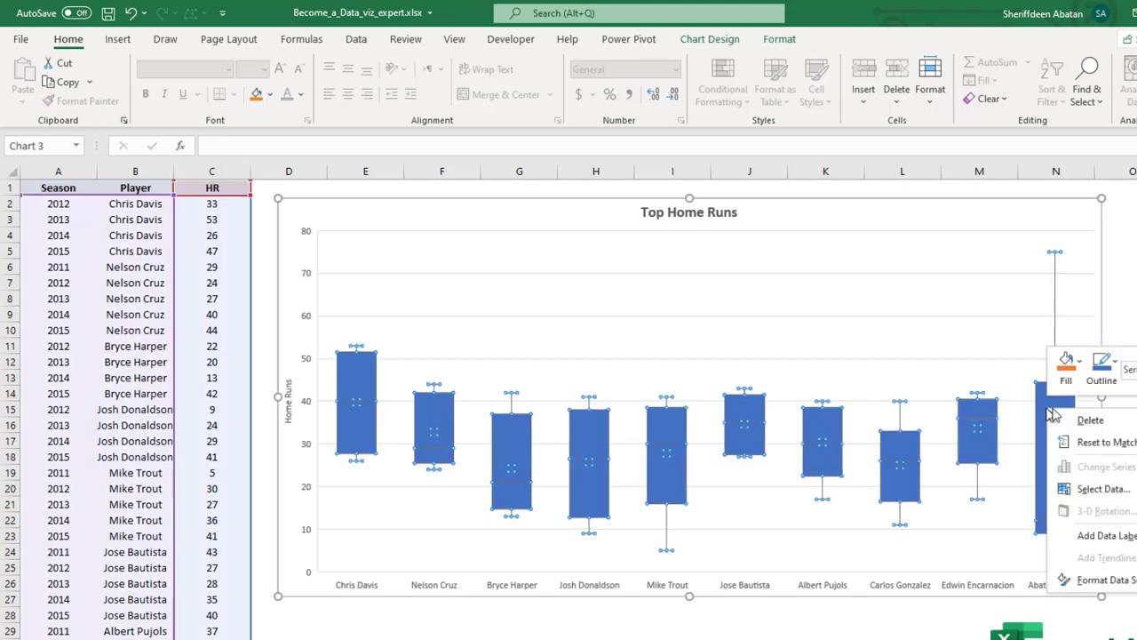
left_click(1080, 579)
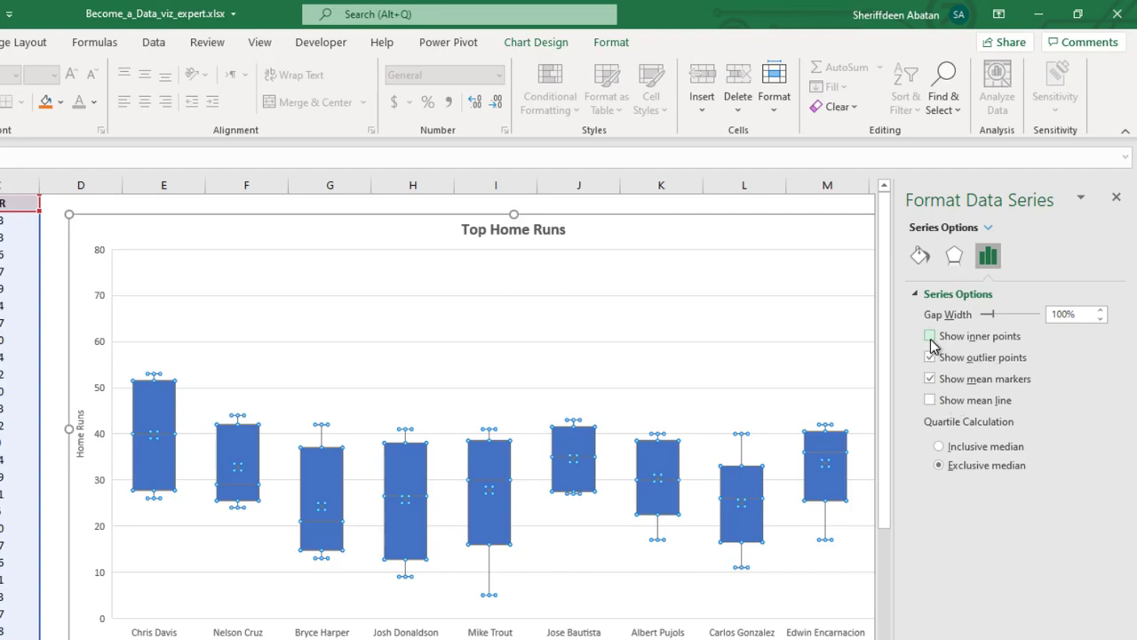
left_click(929, 336)
left_click(930, 379)
left_click(930, 380)
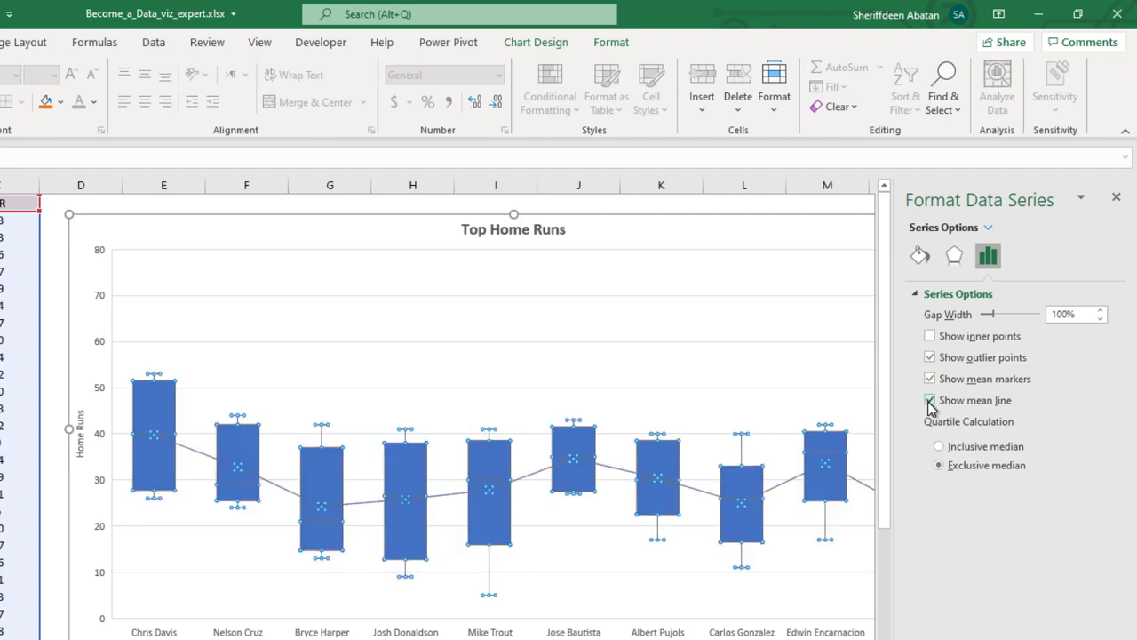
left_click(929, 401)
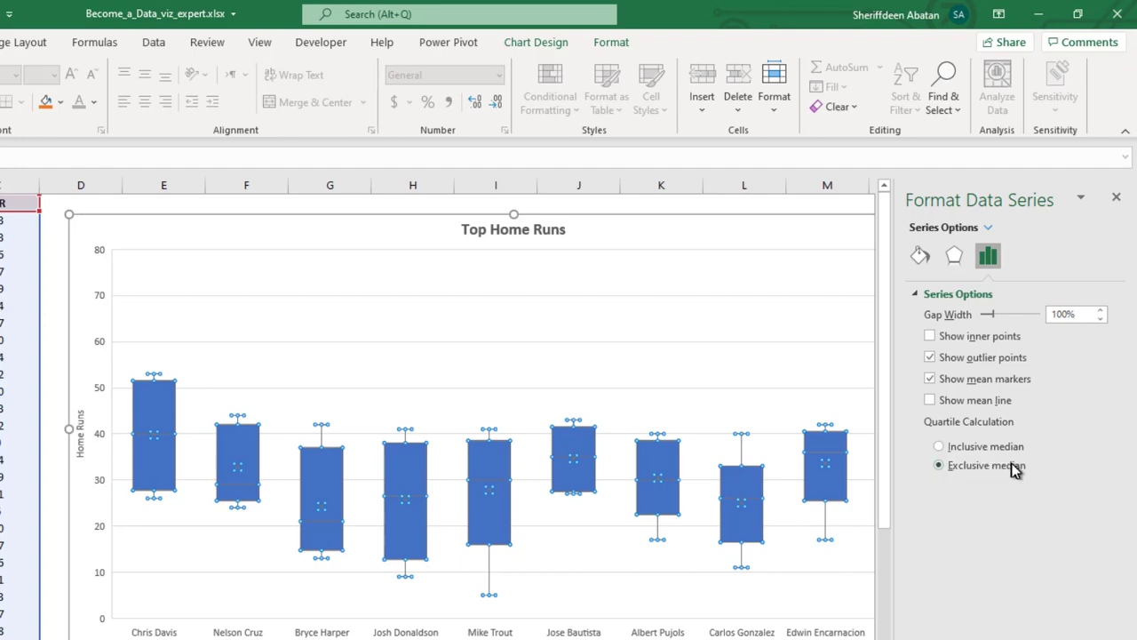
Try the inclusive median quartile calculation, switch back to exclusive median and close the series formatting options.
left_click(939, 447)
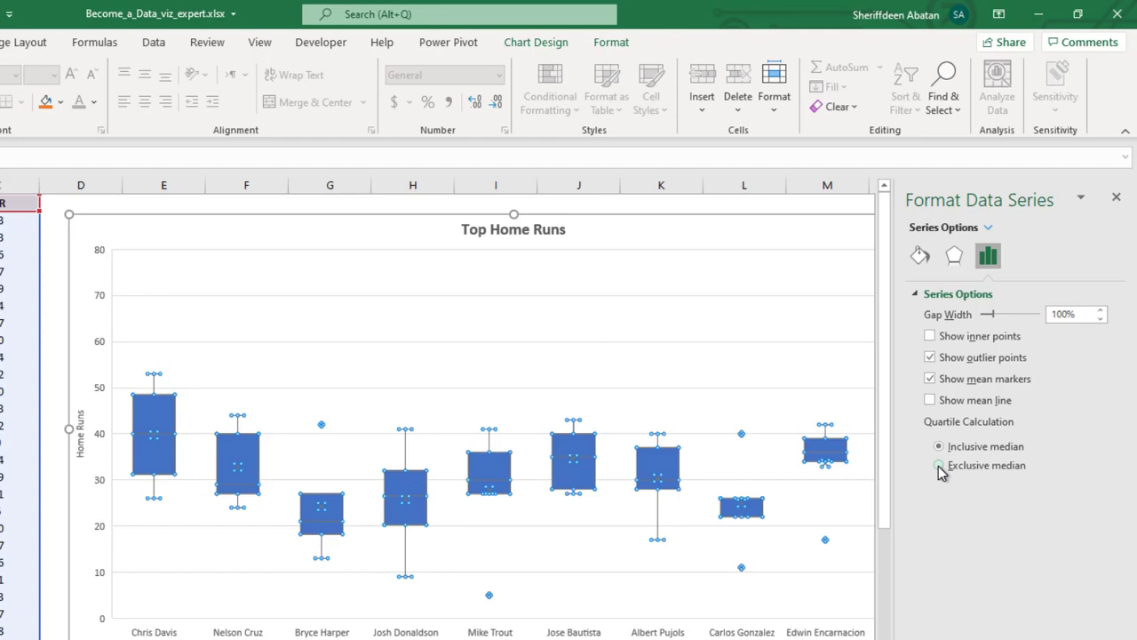
left_click(939, 466)
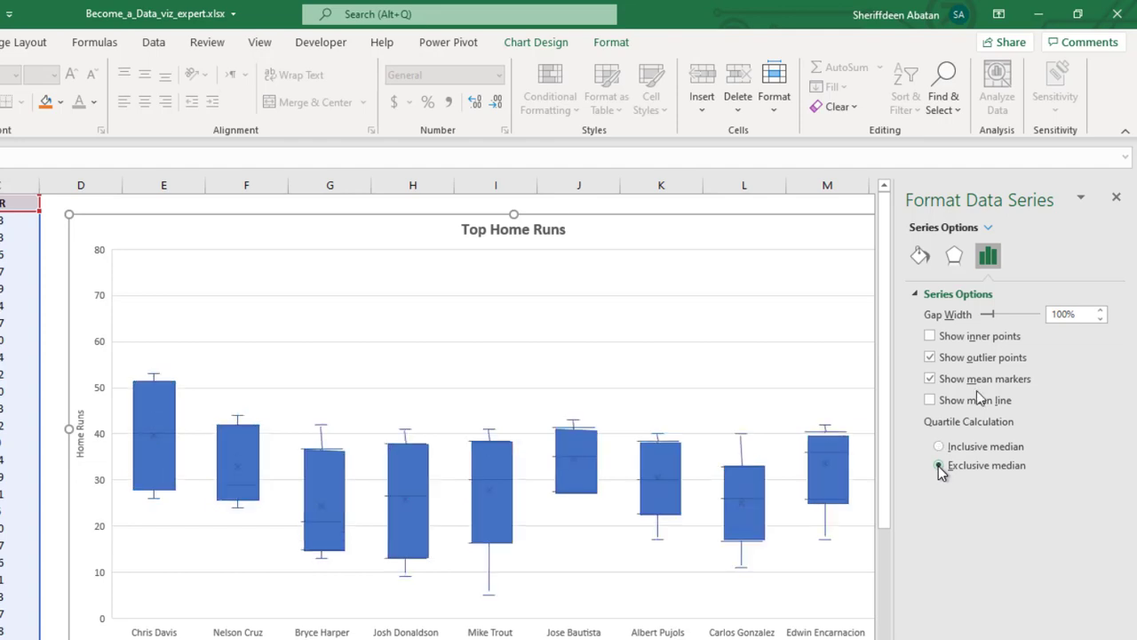
left_click(1116, 199)
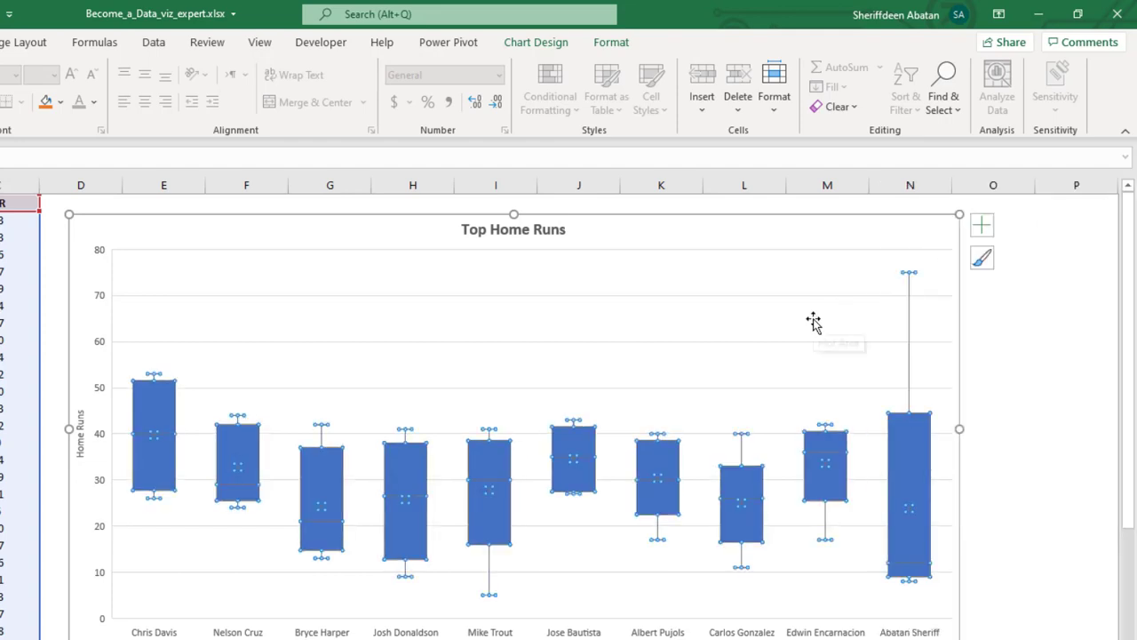